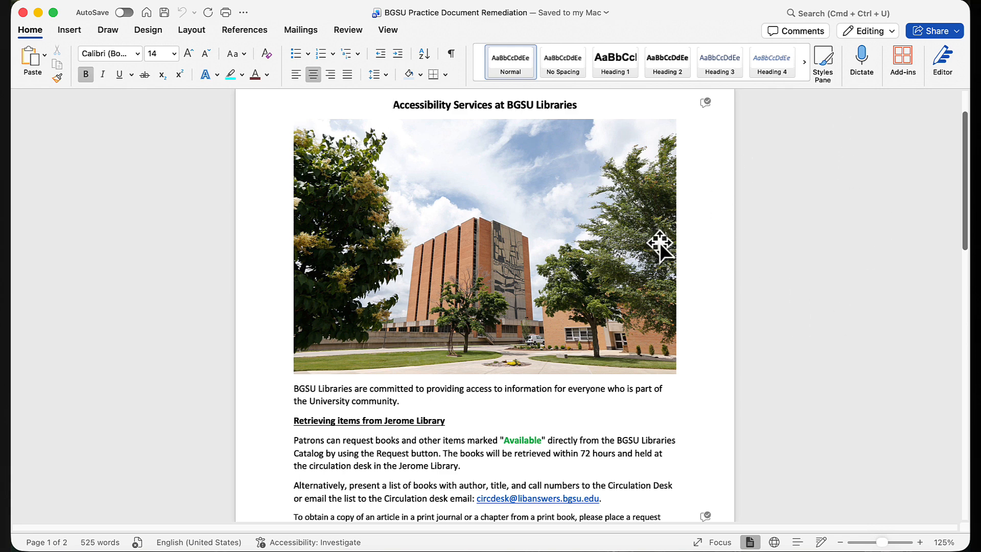
Step: Copy the bare interlibrary loan URL in the paragraph about obtaining a copy of an article
scroll(634, 289, down, 5)
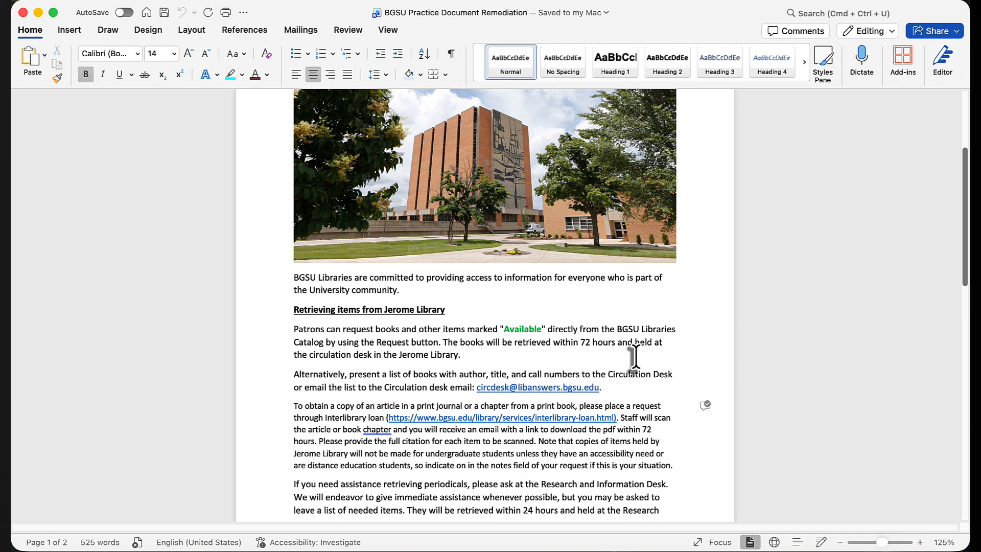
drag(617, 418, 327, 437)
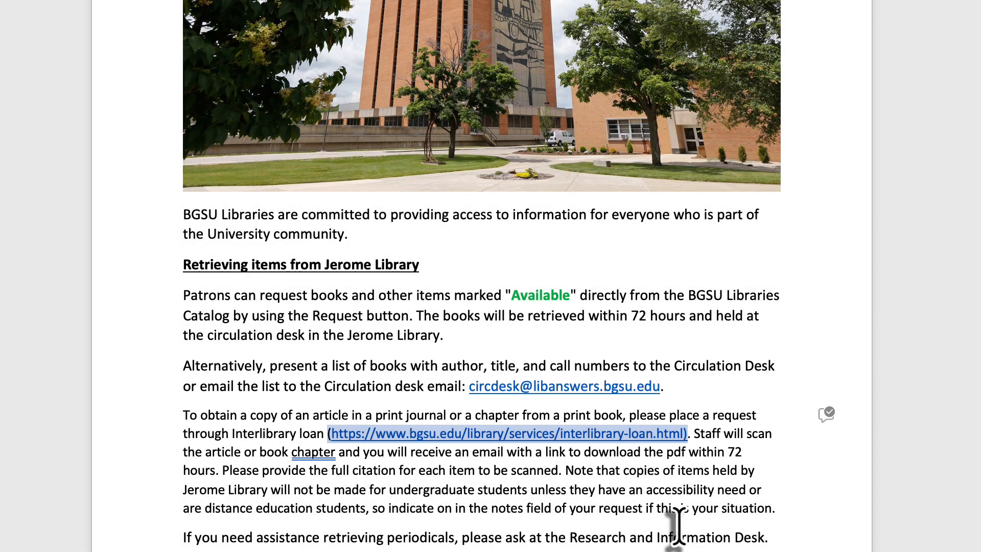
click(679, 470)
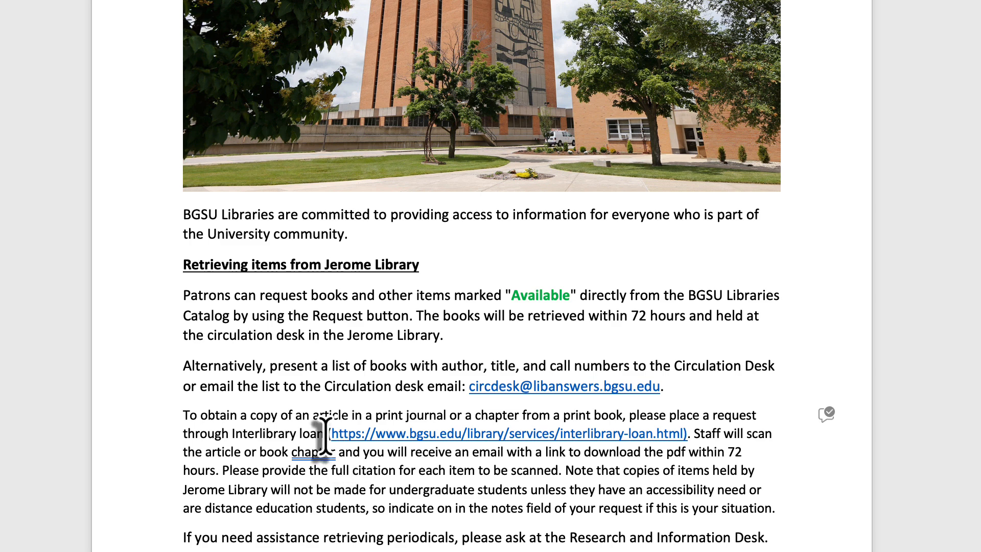
drag(327, 434, 630, 418)
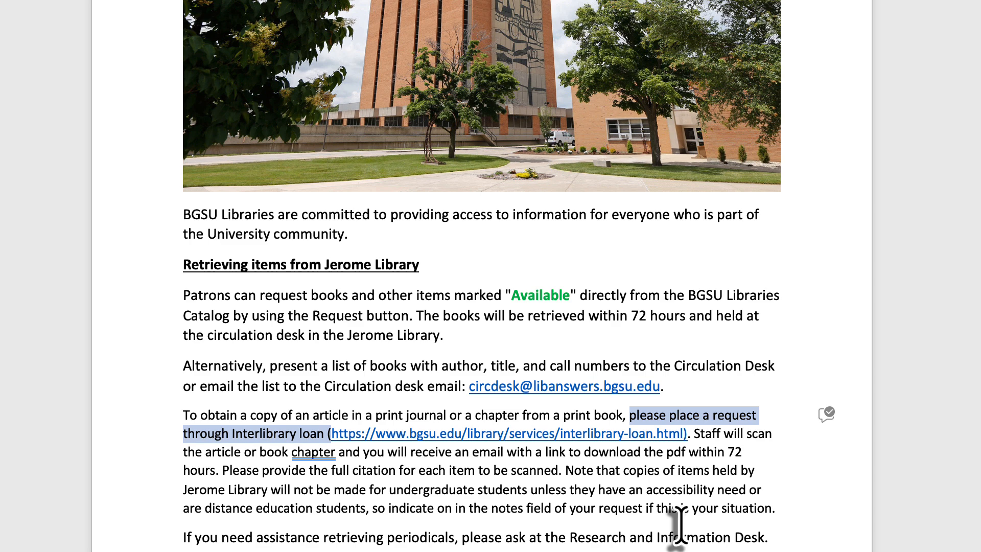
click(718, 501)
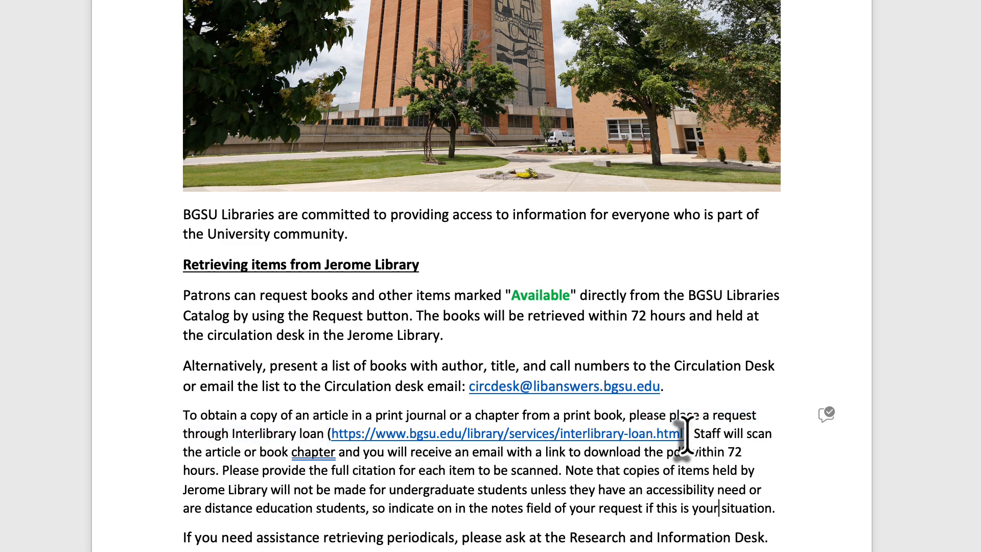
mouse_move(686, 434)
mouse_down()
mouse_move(331, 442)
mouse_move(688, 431)
mouse_up()
right_click(640, 435)
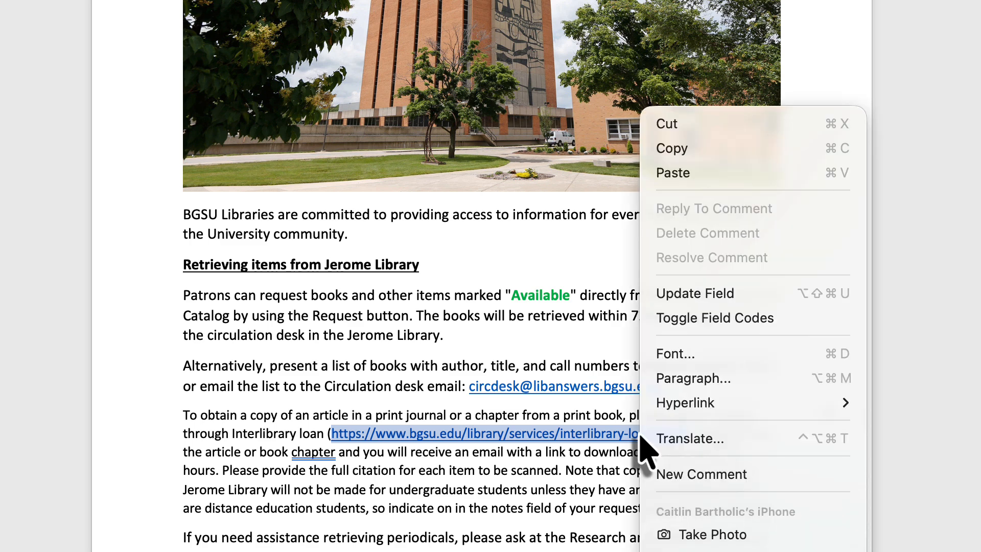
click(693, 148)
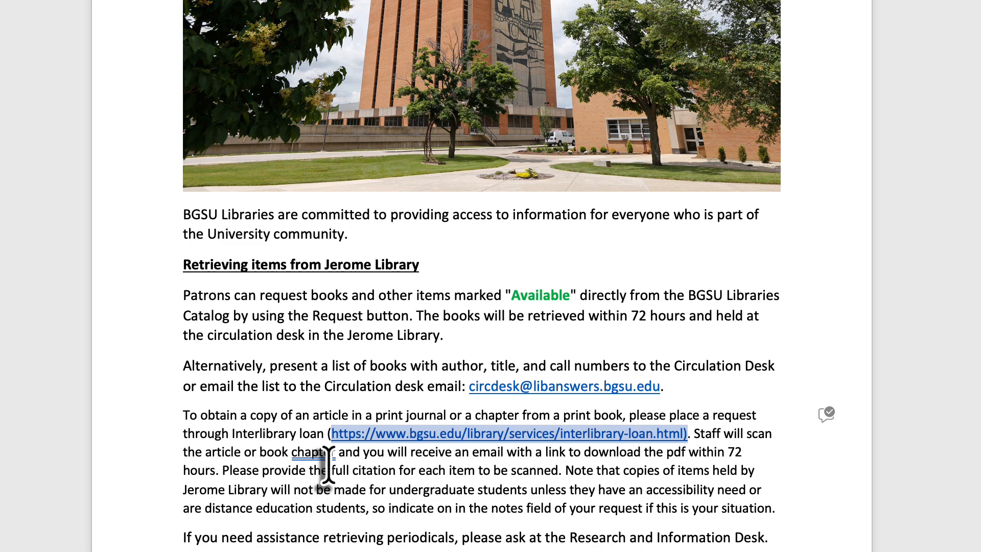
click(273, 451)
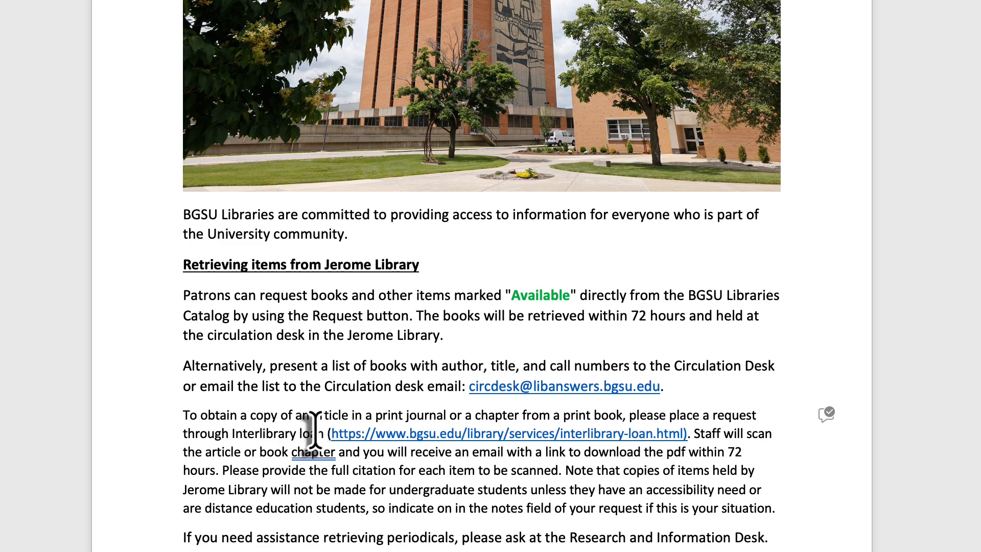
Step: Link the phrase "please place a request through Interlibrary loan" to the copied web address, without its closing parenthesis
drag(326, 433, 639, 416)
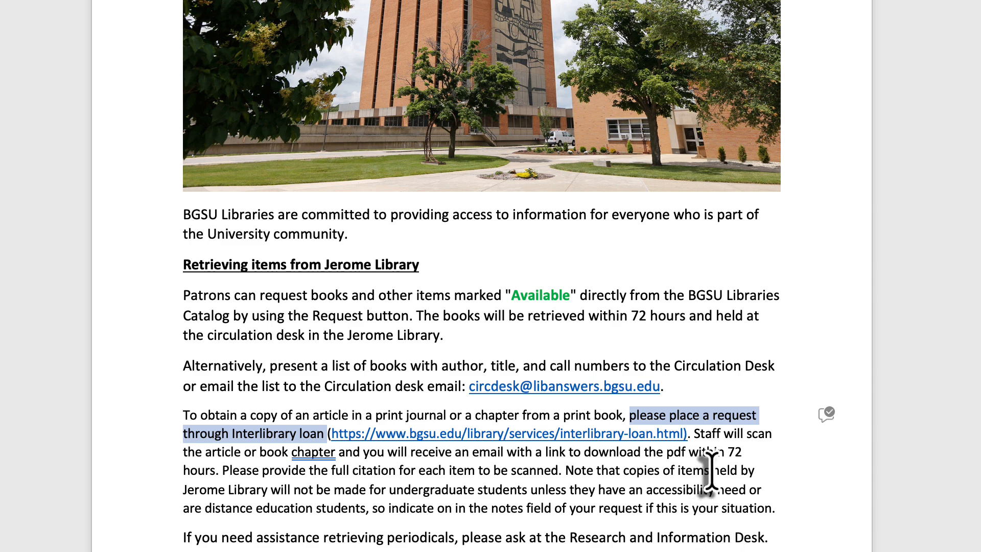
right_click(713, 417)
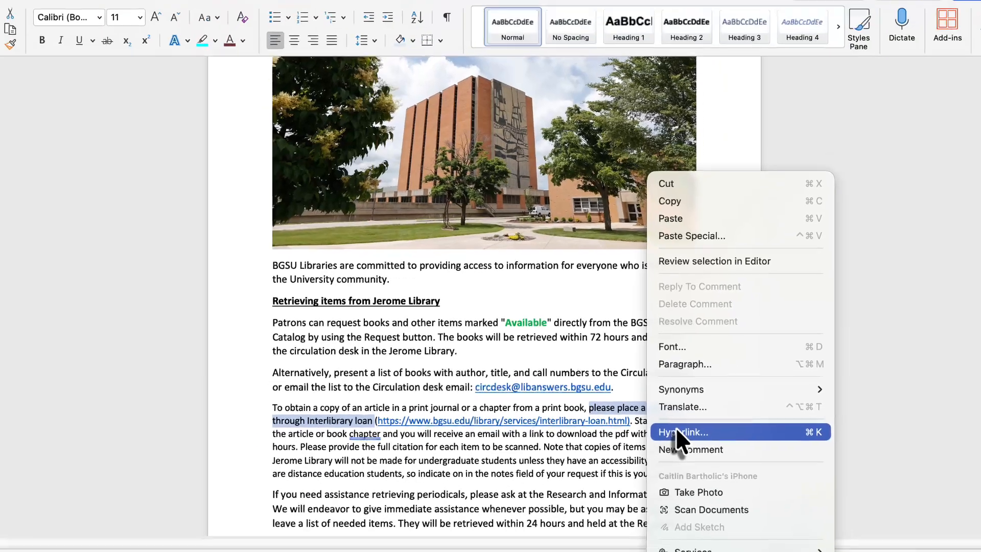
click(677, 432)
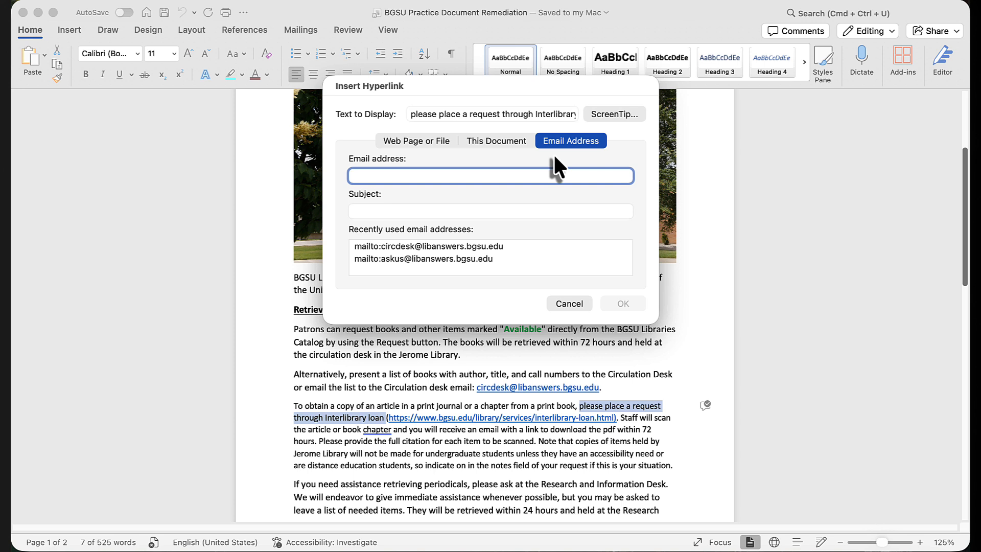
click(416, 143)
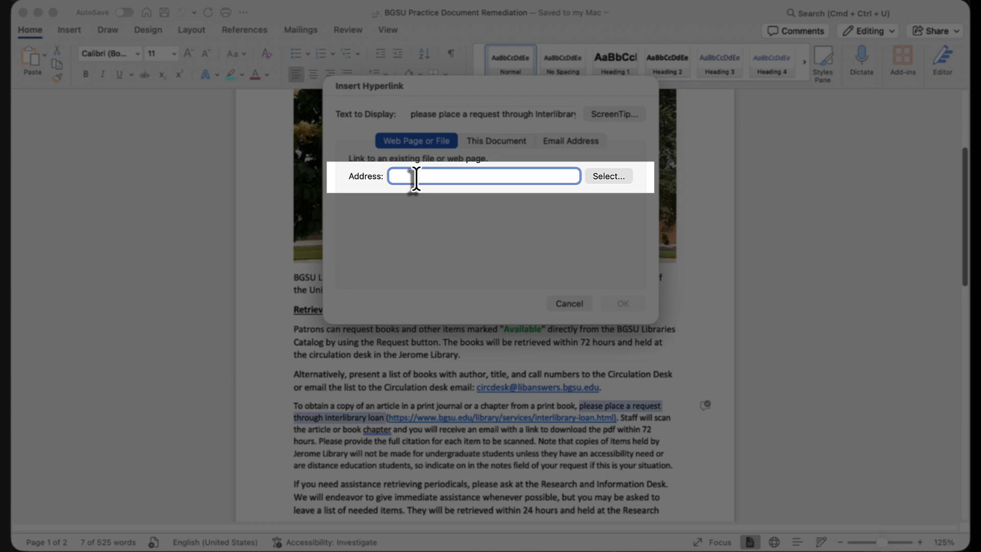
key(super+v)
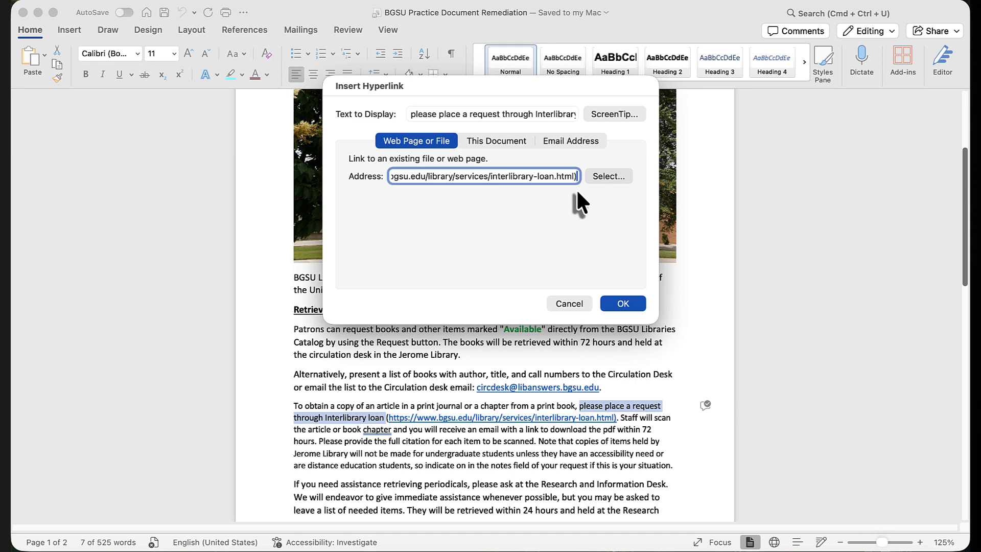
key(BackSpace)
drag(536, 177, 344, 177)
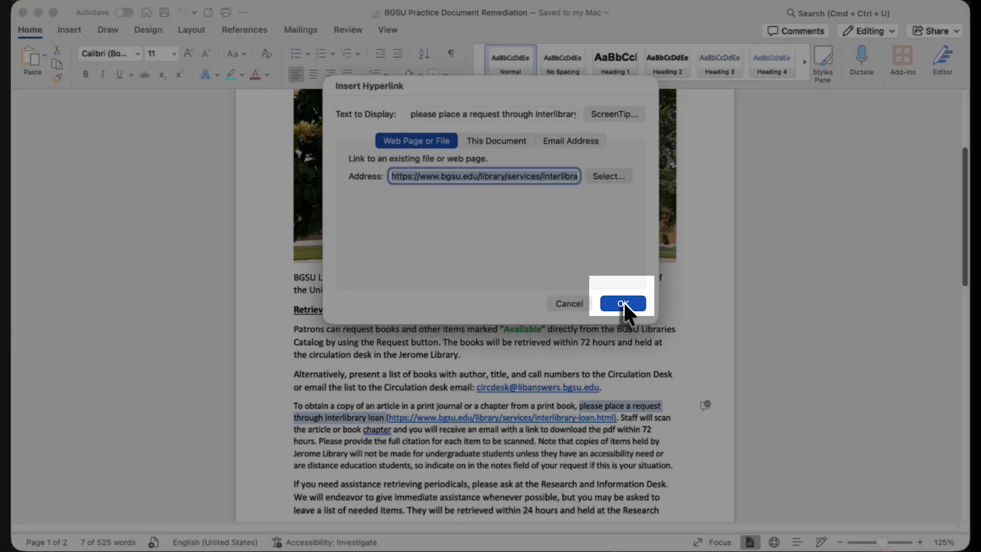
click(623, 303)
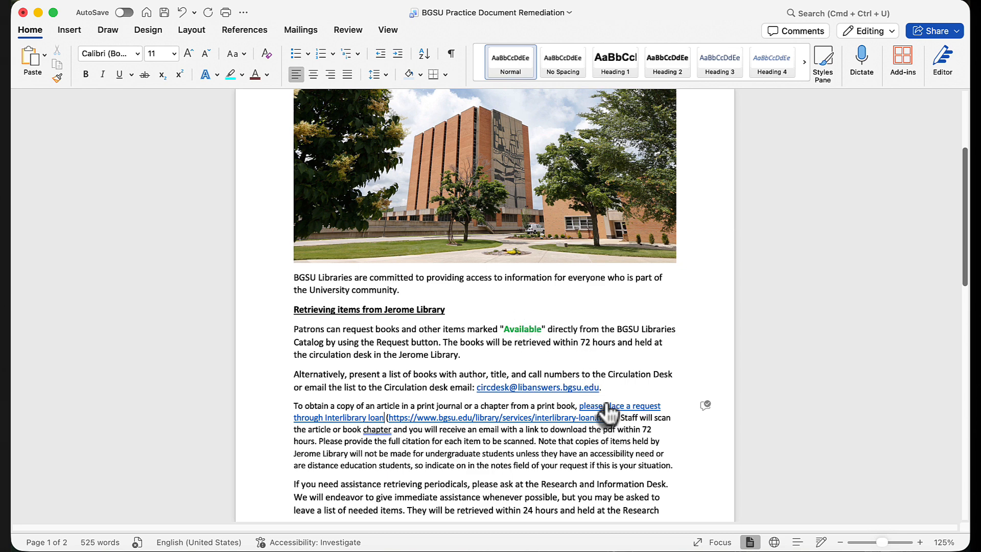
Step: Copy and delete the bare URL after the linked phrase, and enter ". (" in its place
drag(620, 418, 445, 418)
key(ctrl+c)
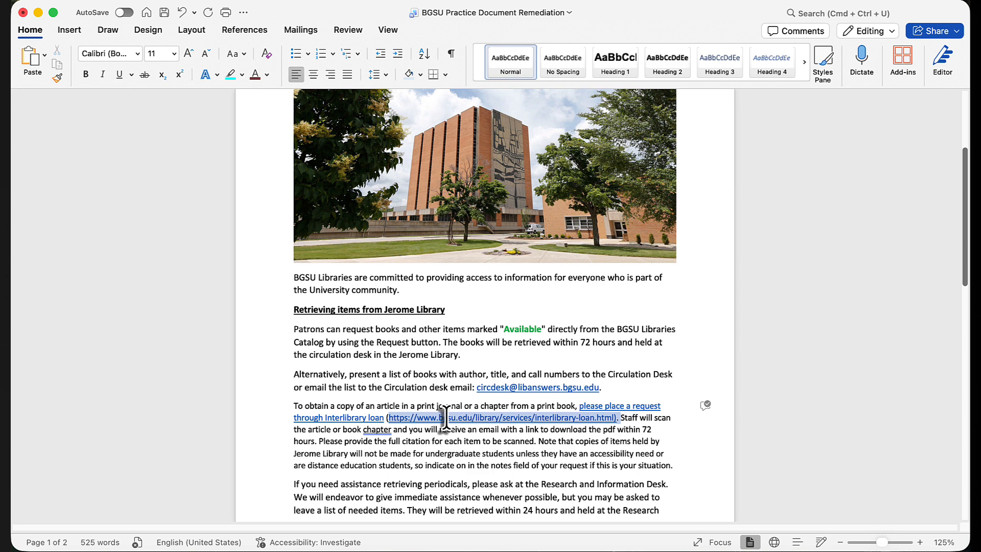
key(BackSpace)
key(BackSpace)
key(BackSpace)
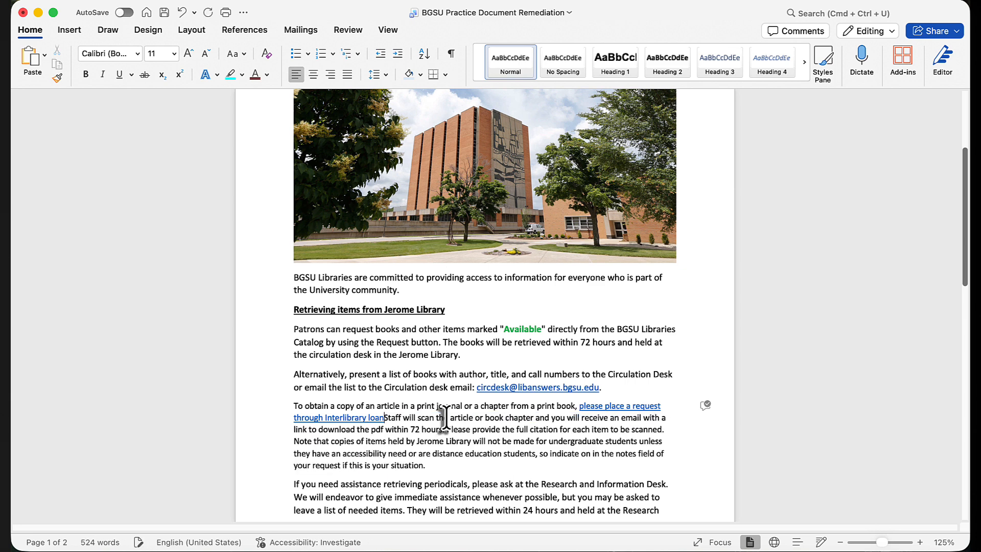
text(. ()
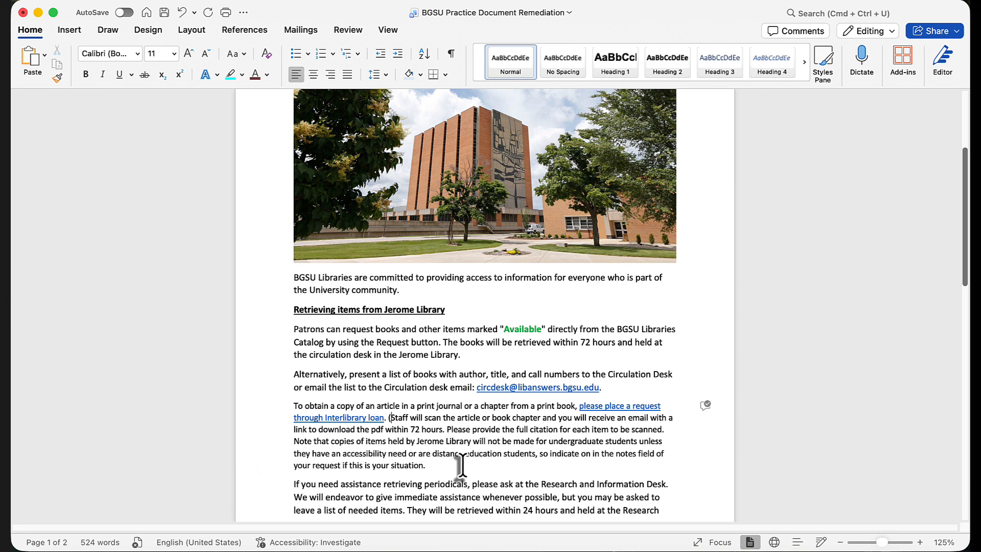
Step: Test the Interlibrary loan link in the browser, and open the link's settings for editing back in the document
click(373, 419)
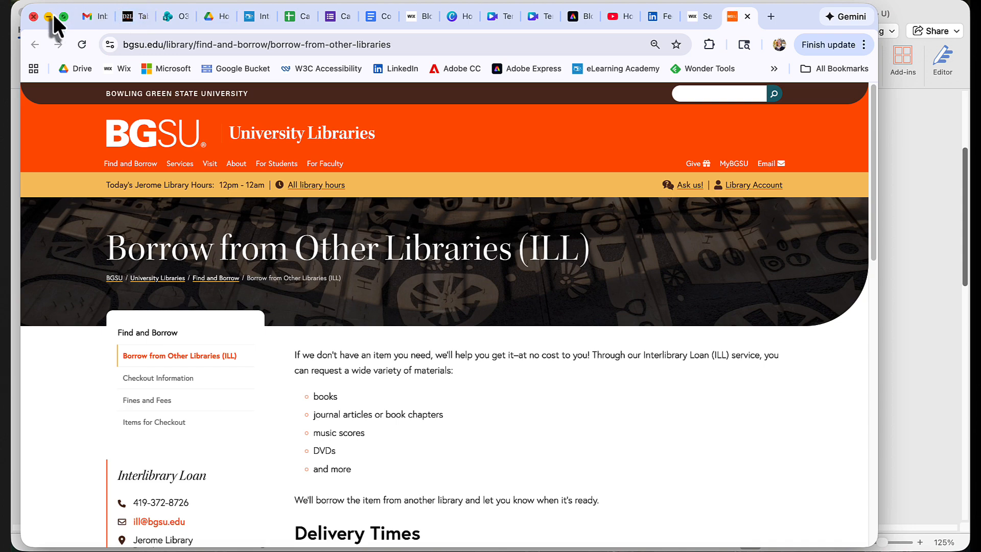
click(49, 16)
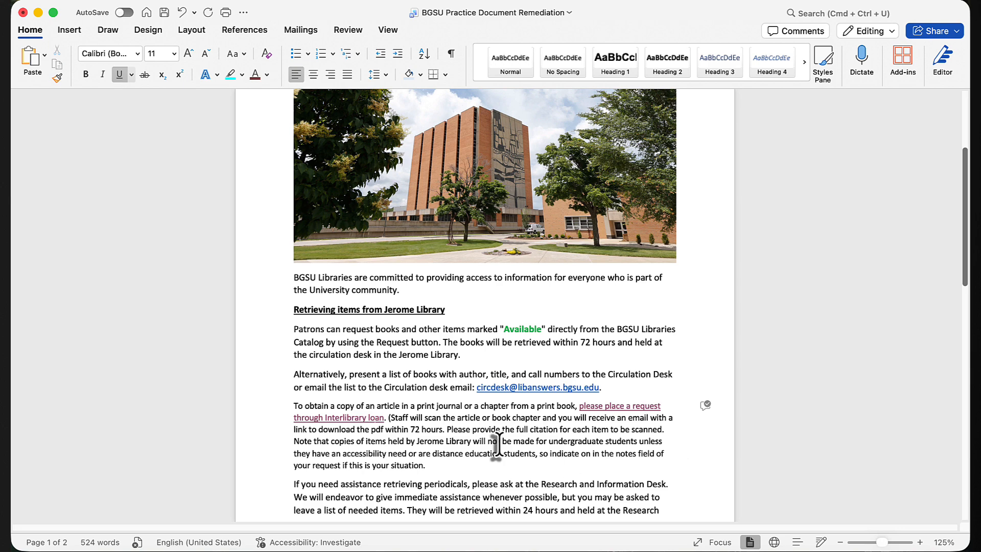
right_click(373, 418)
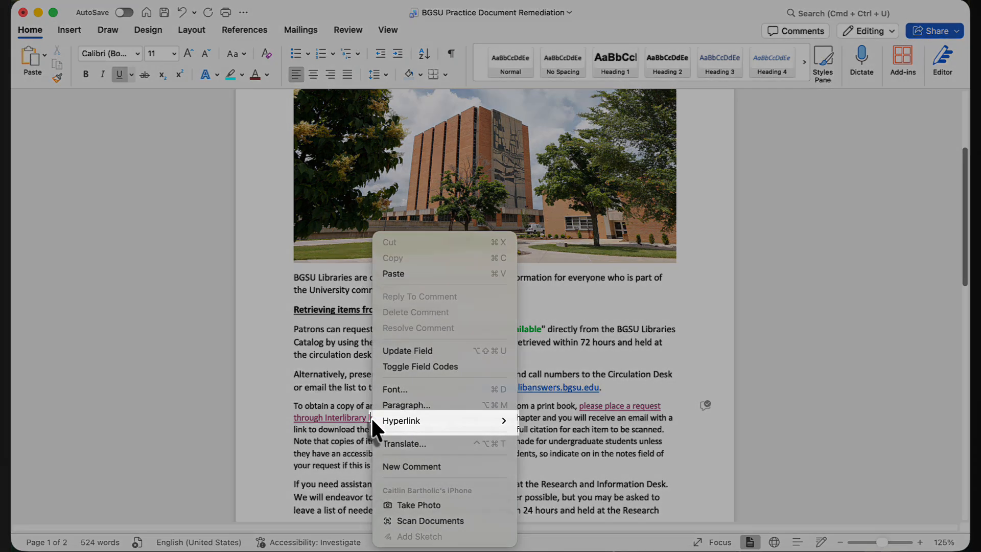
mouse_move(399, 427)
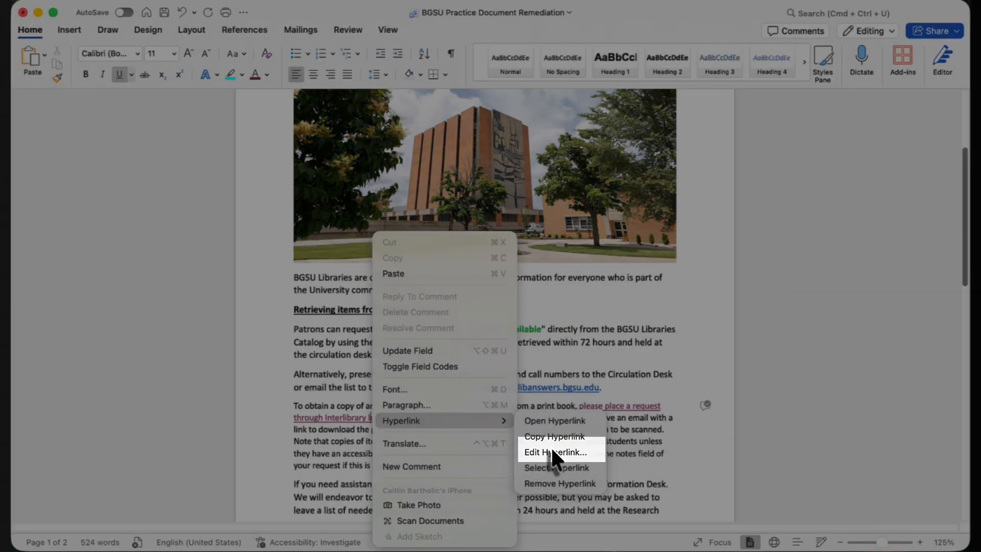
click(551, 452)
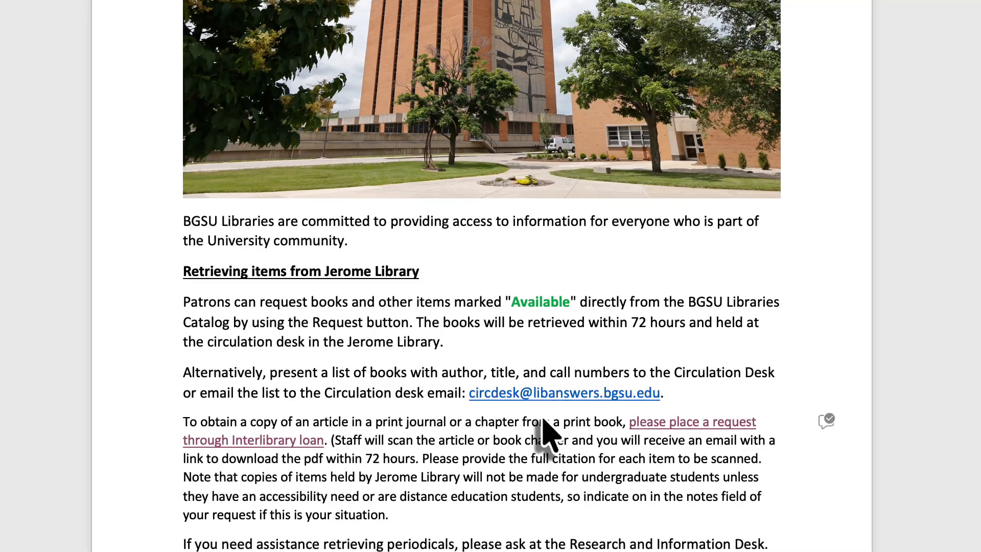
Step: Paste the interlibrary loan URL after the linked phrase's period and add an opening parenthesis in front of it
click(320, 435)
click(331, 442)
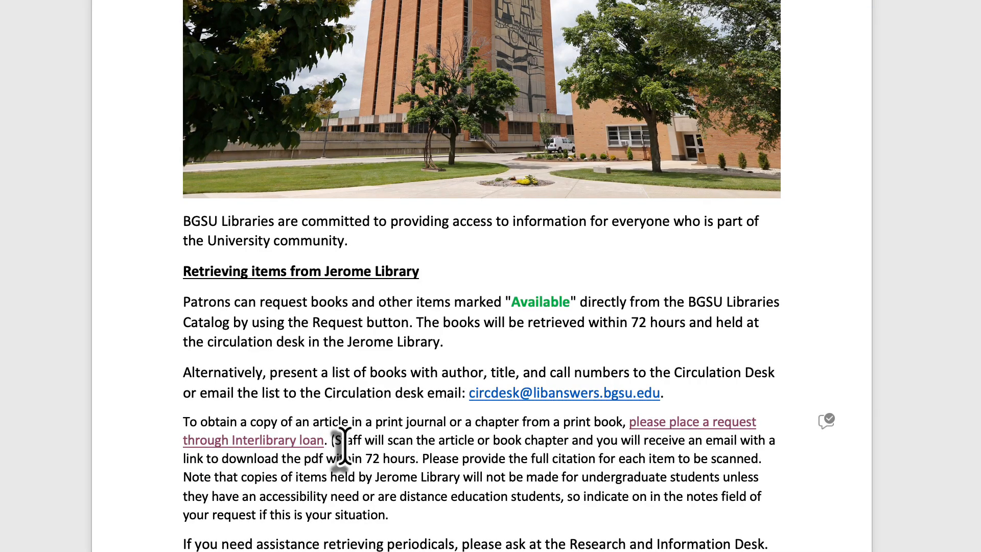
key(ctrl+v)
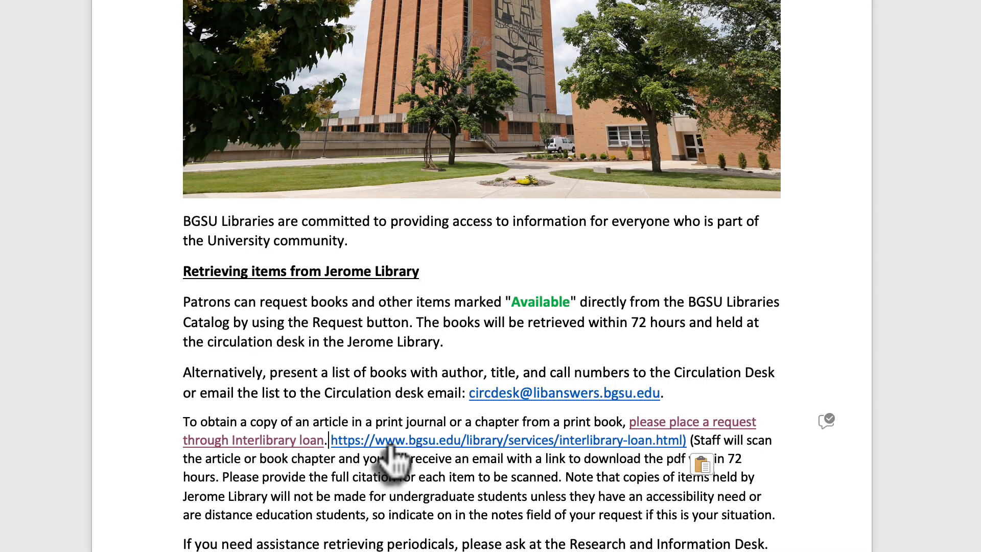
text(()
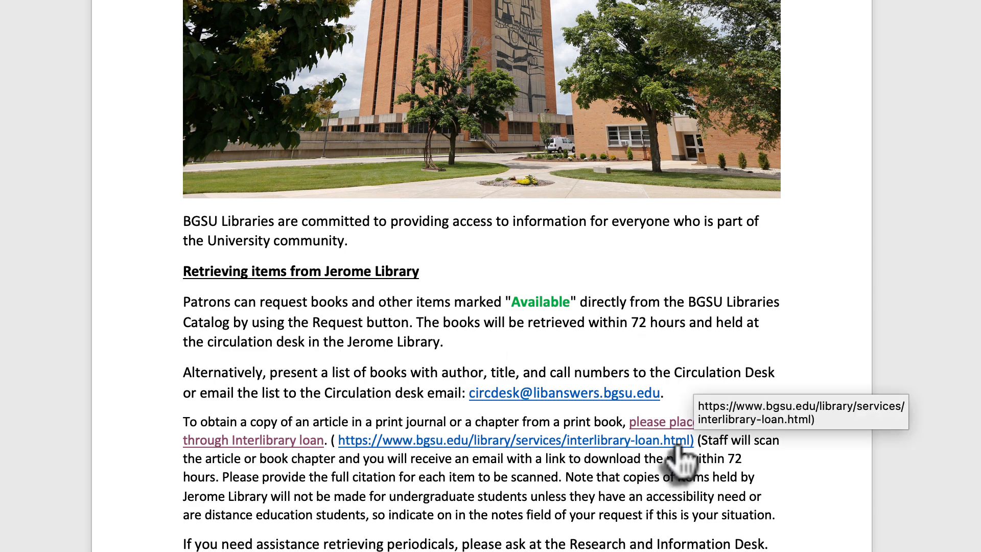
Step: Remove the hyperlink from the pasted interlibrary loan URL, keeping the address as plain text
drag(694, 443, 336, 441)
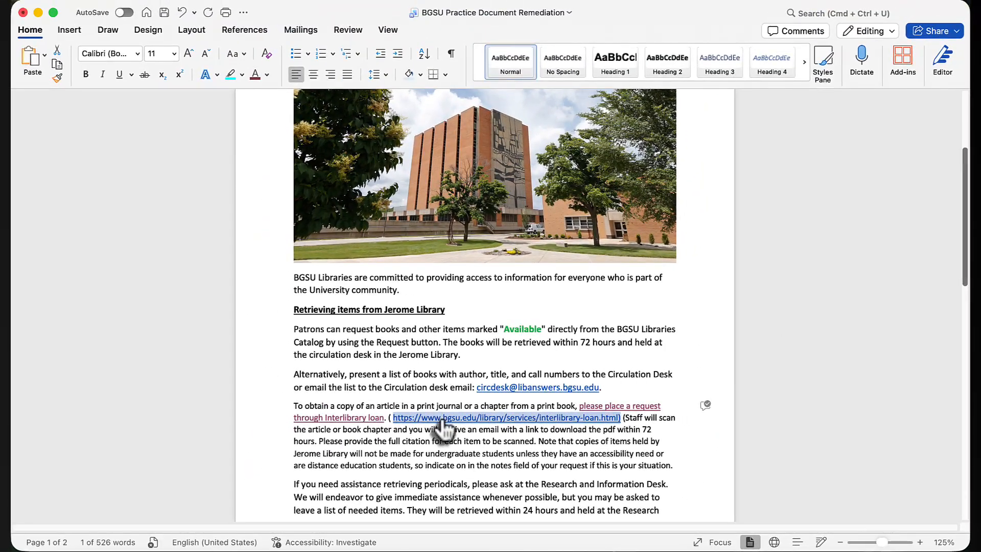
right_click(441, 422)
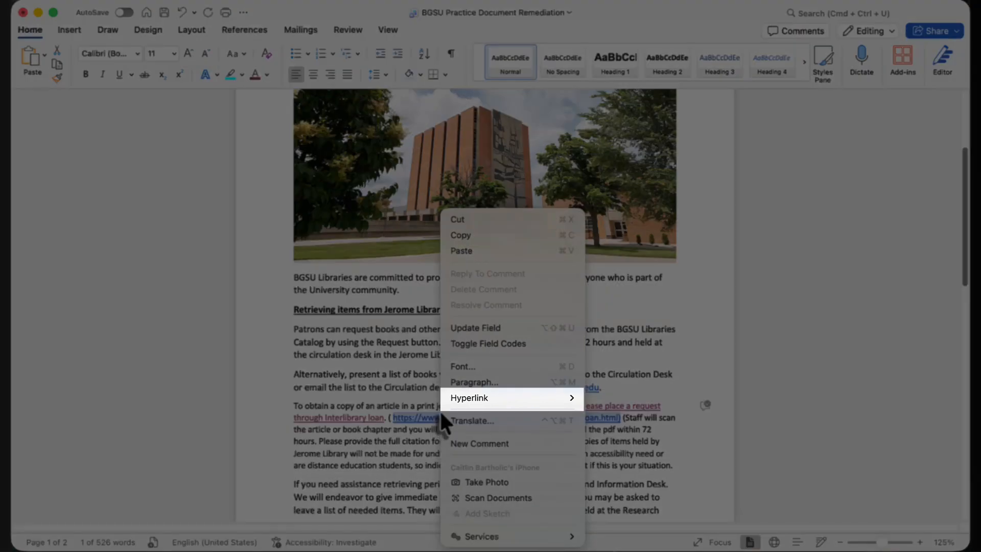
mouse_move(447, 400)
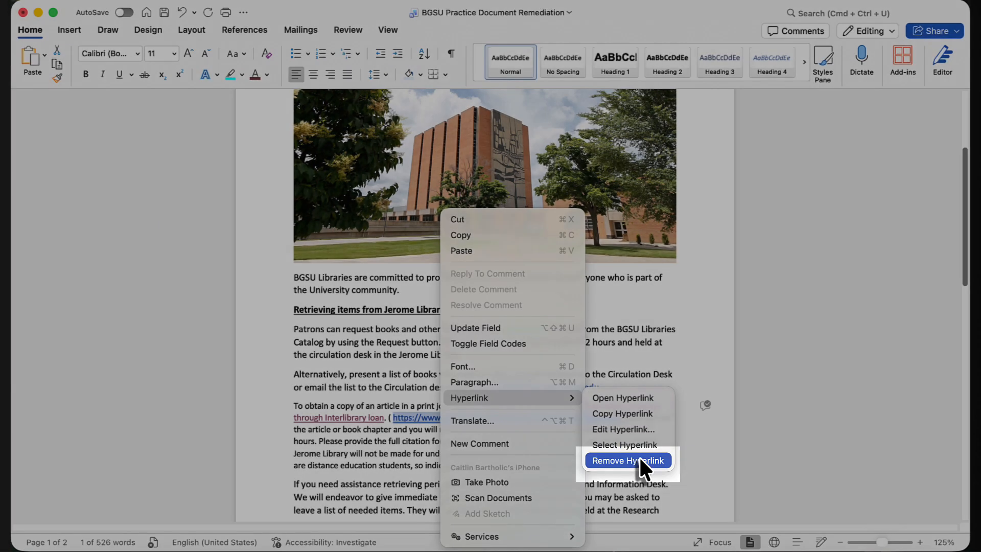
click(640, 460)
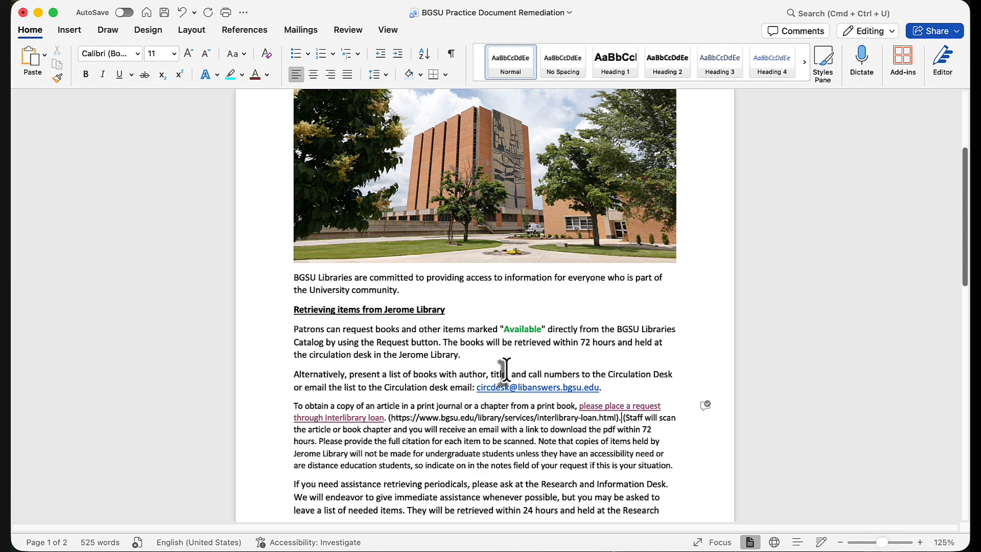
drag(461, 354, 311, 355)
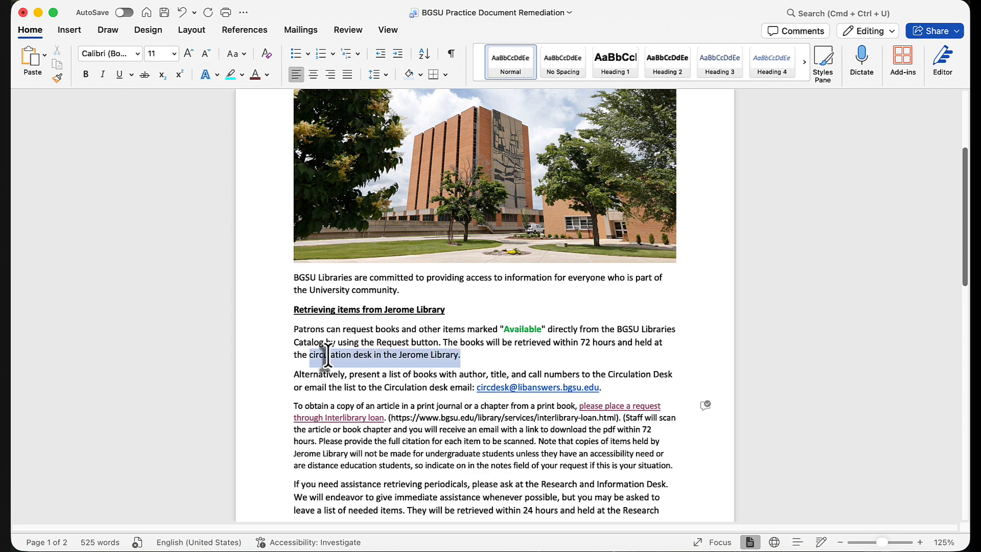
right_click(360, 354)
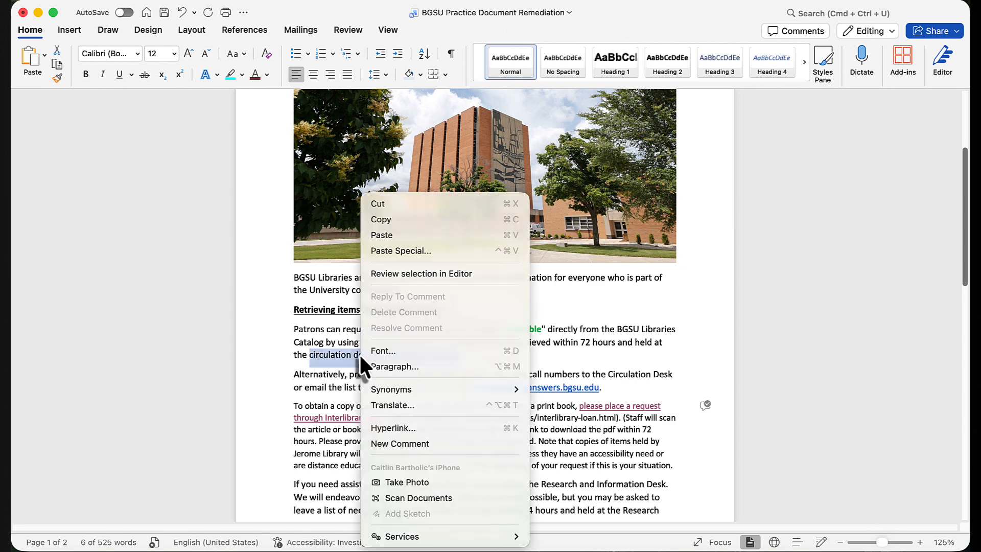
click(420, 427)
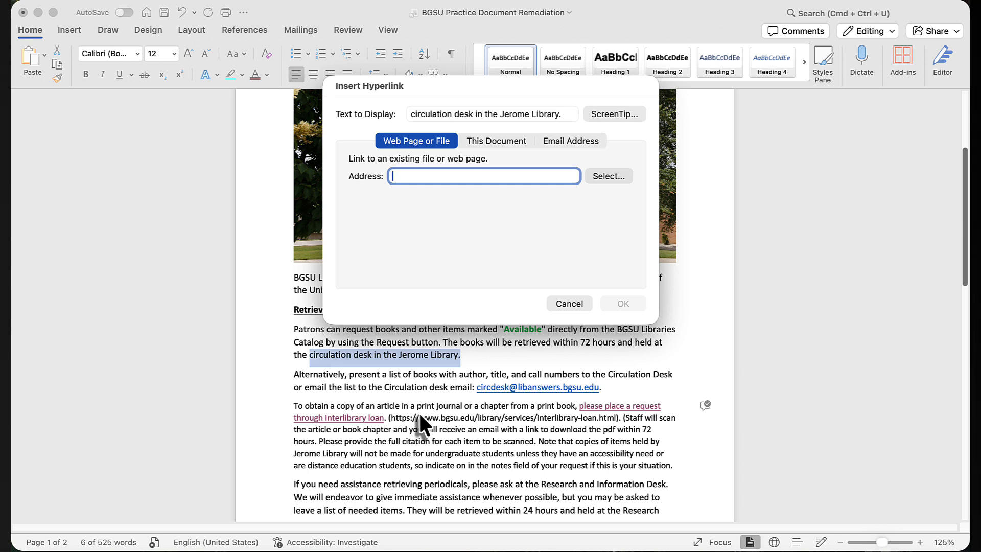
click(567, 305)
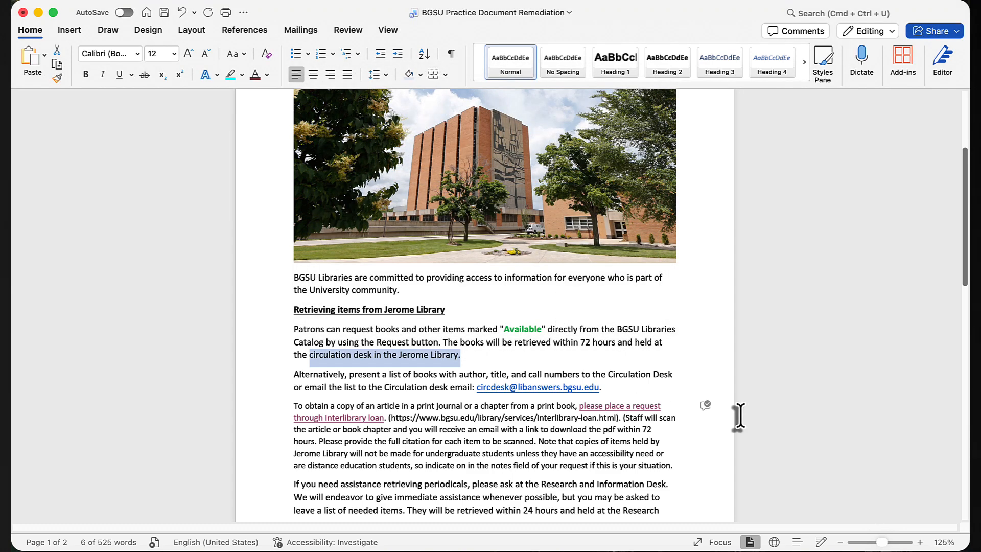